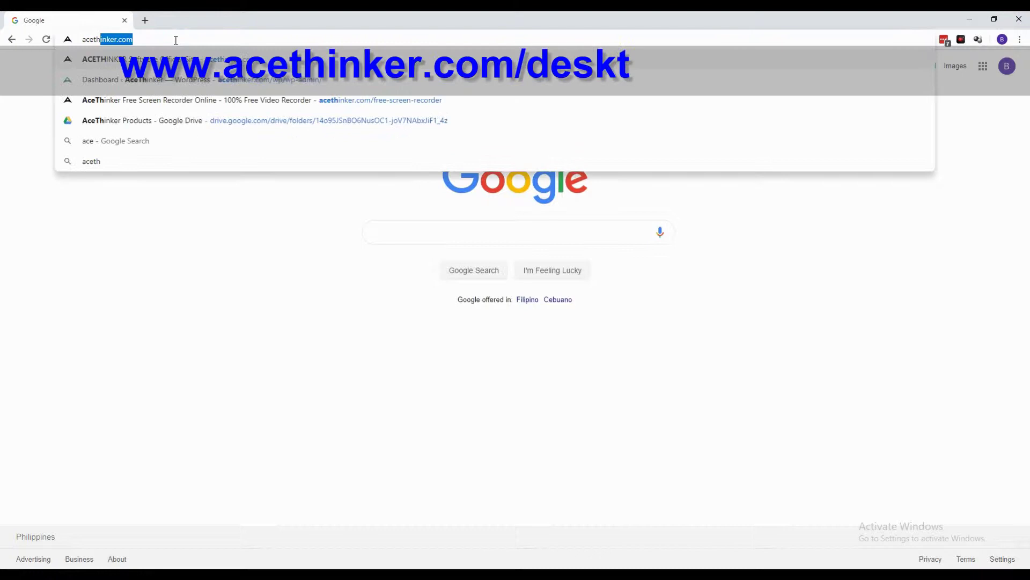
text(inker.com/desktop-recorder)
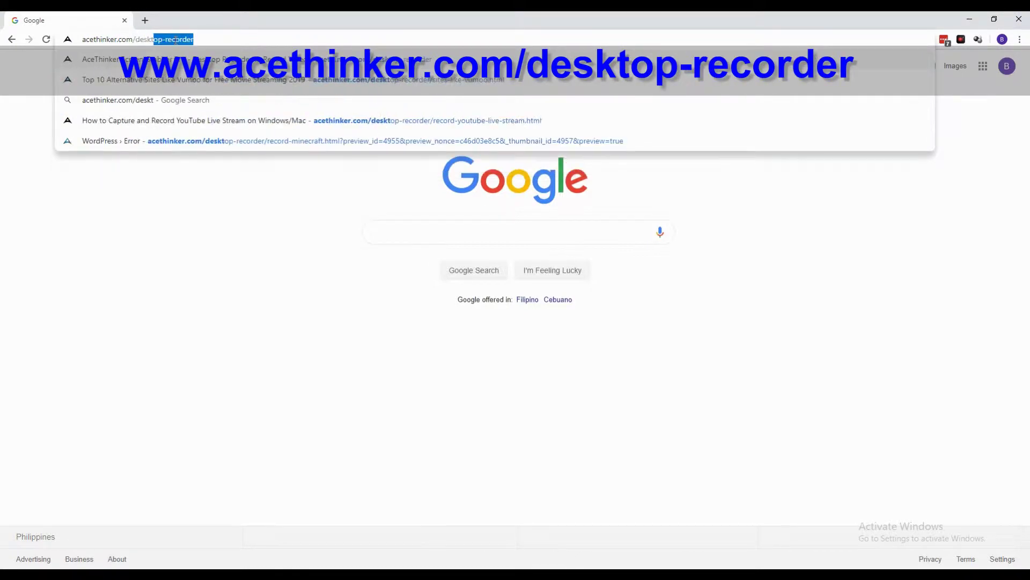
Load the acethinker.com/desktop-recorder page in Chrome.
key(Return)
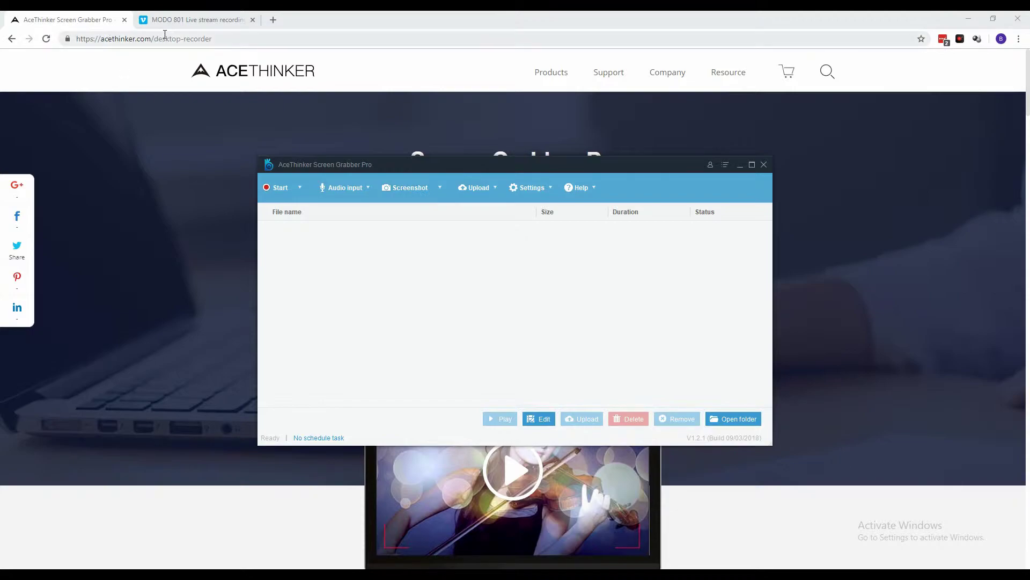
On the Vimeo MODO 801 tab, mark a 960×536 recording region over the video player.
click(233, 22)
mouse_move(166, 66)
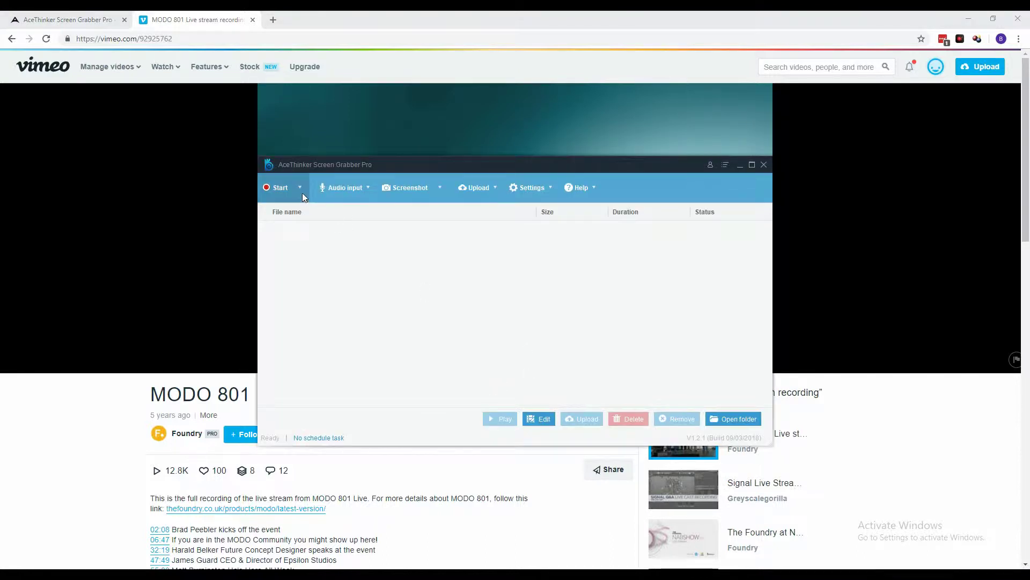
click(302, 188)
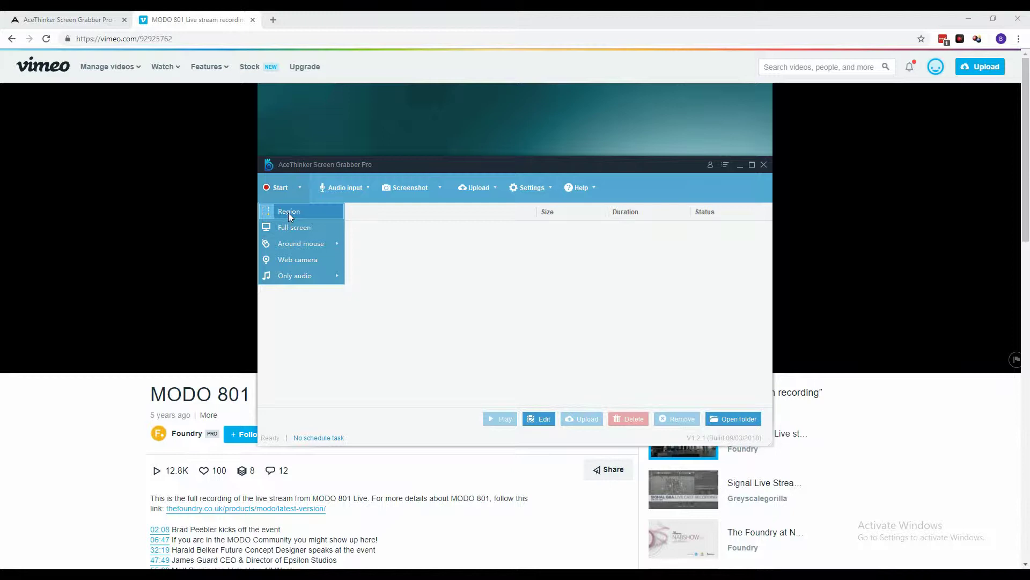
click(289, 212)
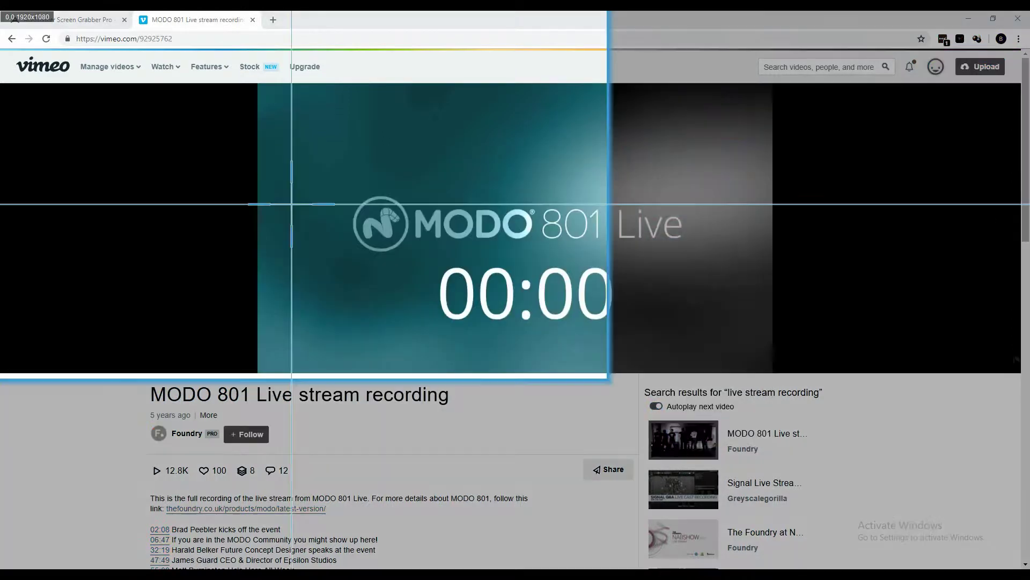
drag(259, 84, 773, 359)
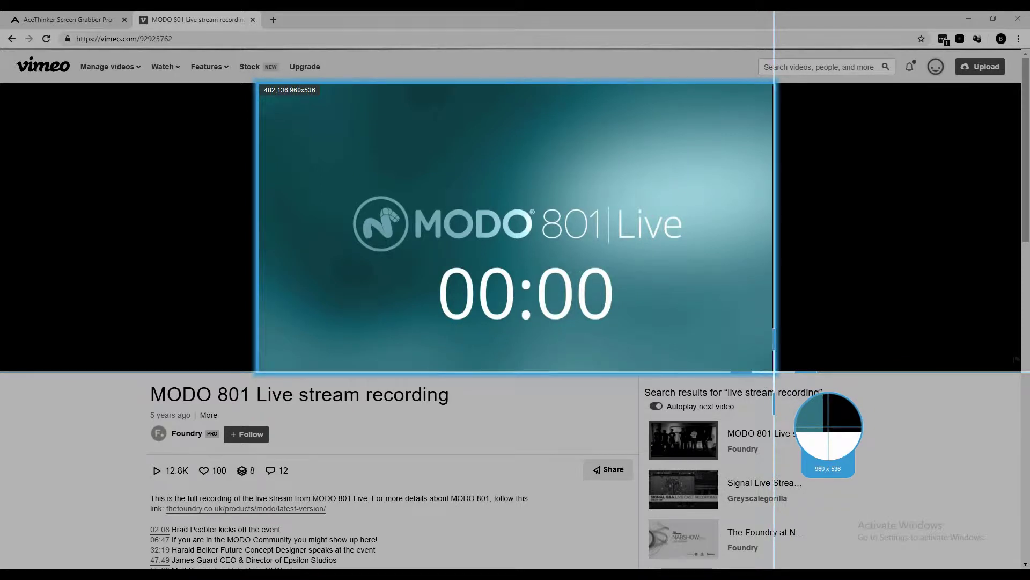
drag(773, 359, 772, 372)
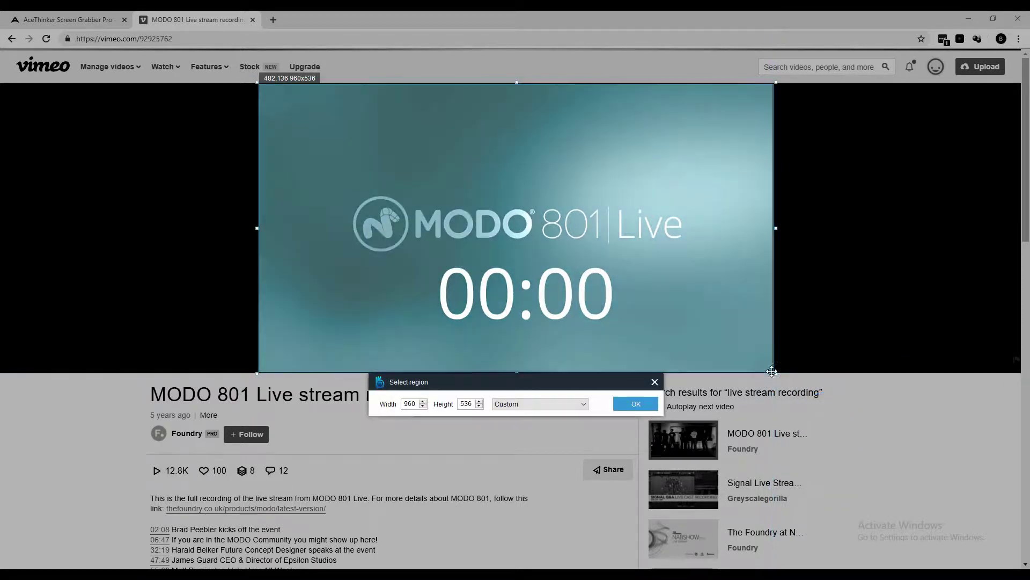
Confirm the 960×536 region, start recording, and play the live stream video.
click(628, 407)
click(617, 345)
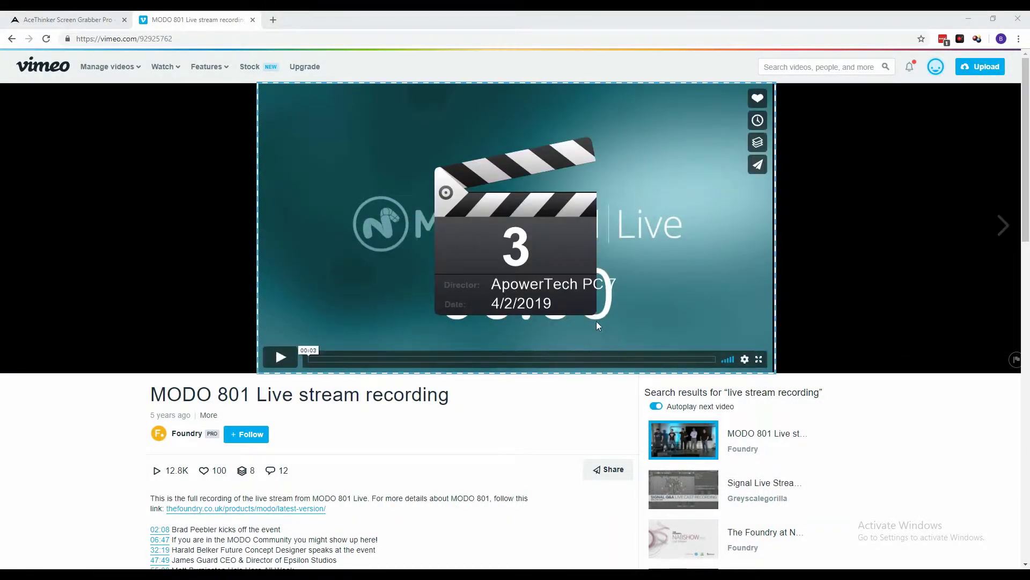
click(281, 359)
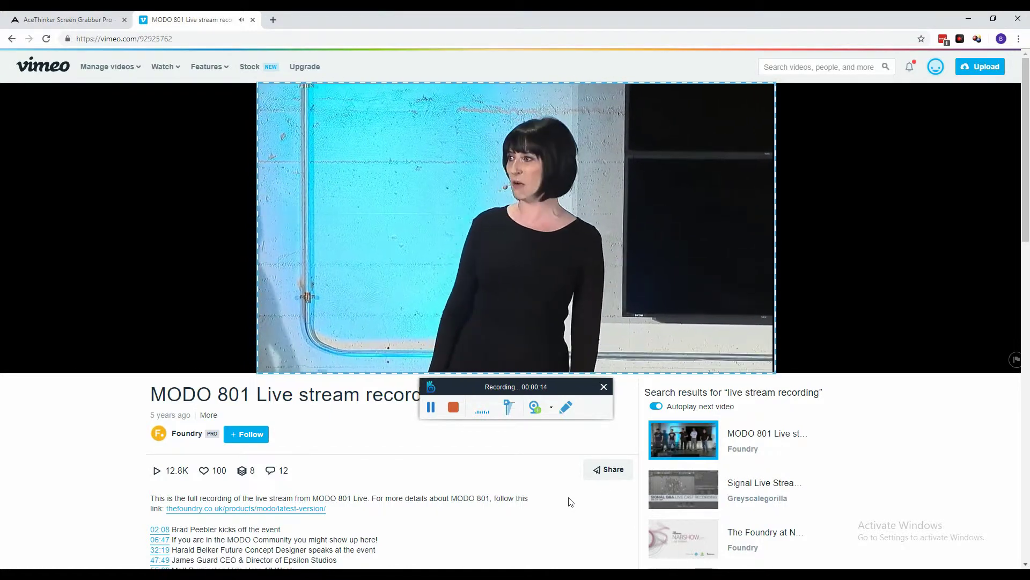
drag(534, 390, 478, 393)
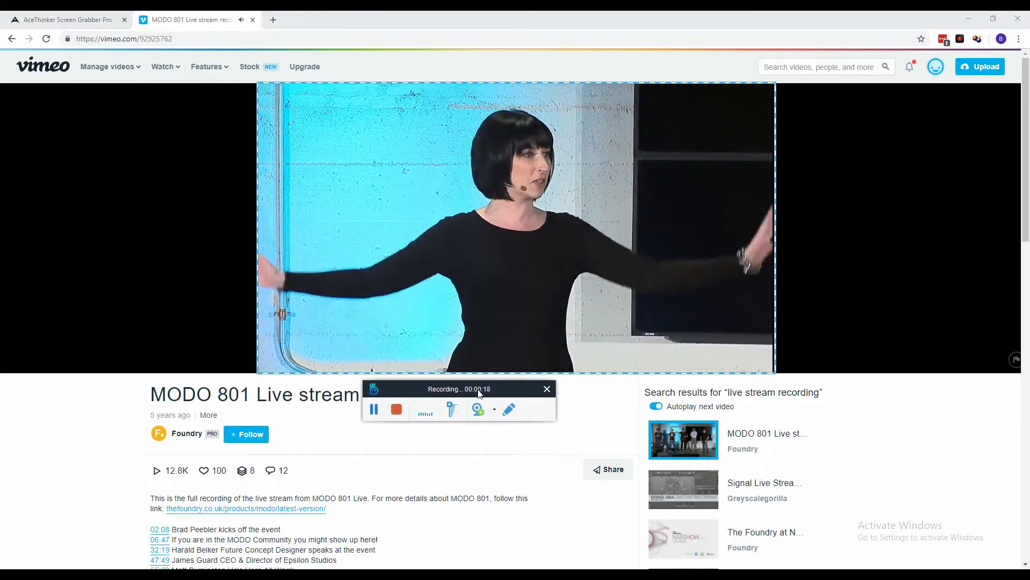
Annotate the video with a red arrow and 'Becks!' text, then clear the annotations.
click(509, 409)
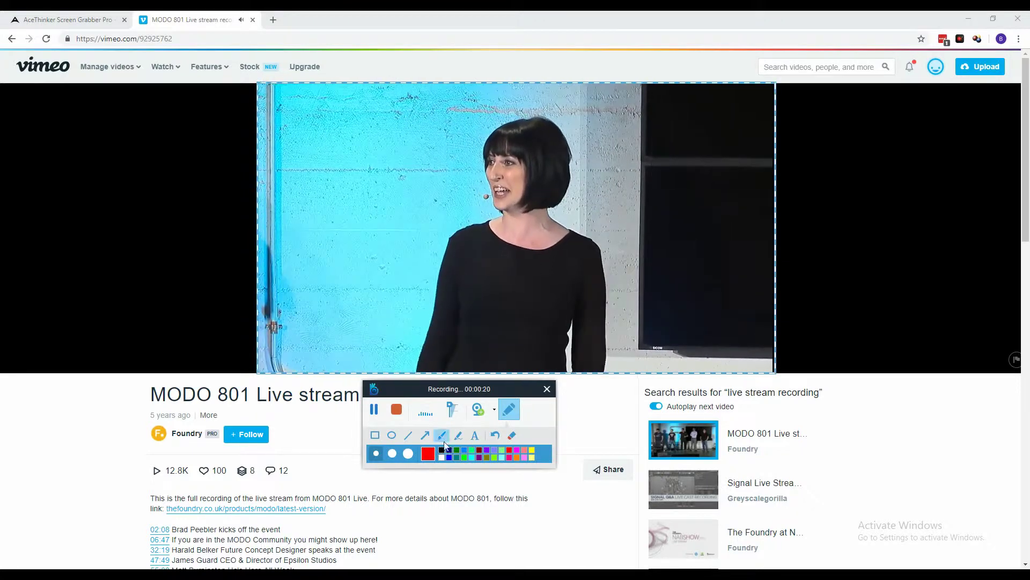
click(425, 435)
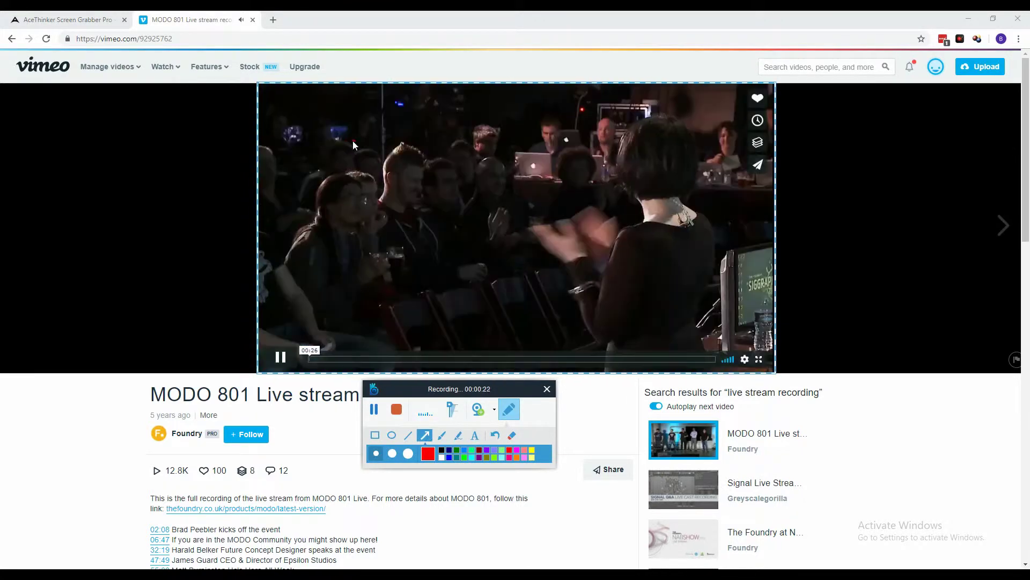
drag(353, 142, 574, 161)
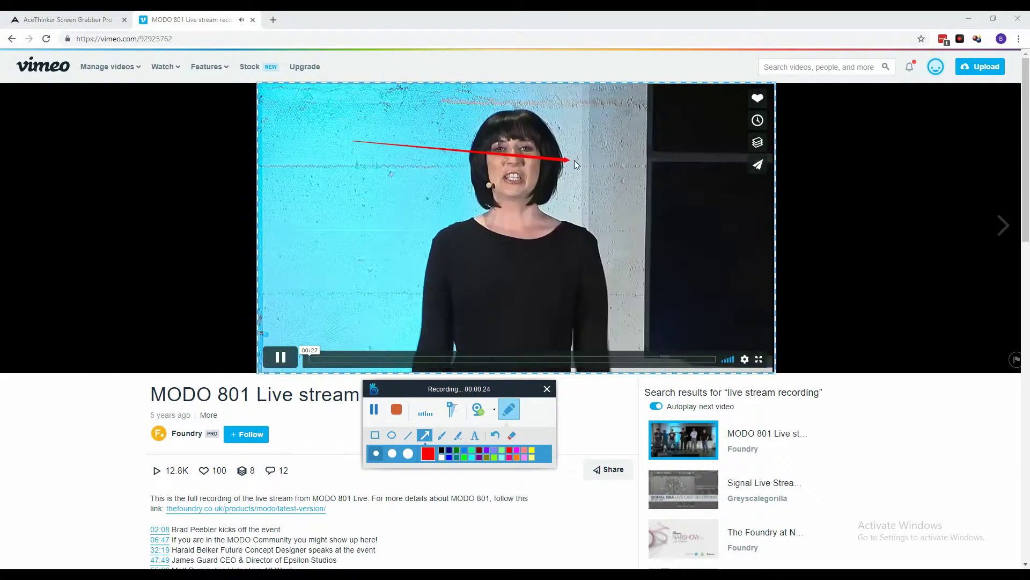
drag(575, 160, 451, 175)
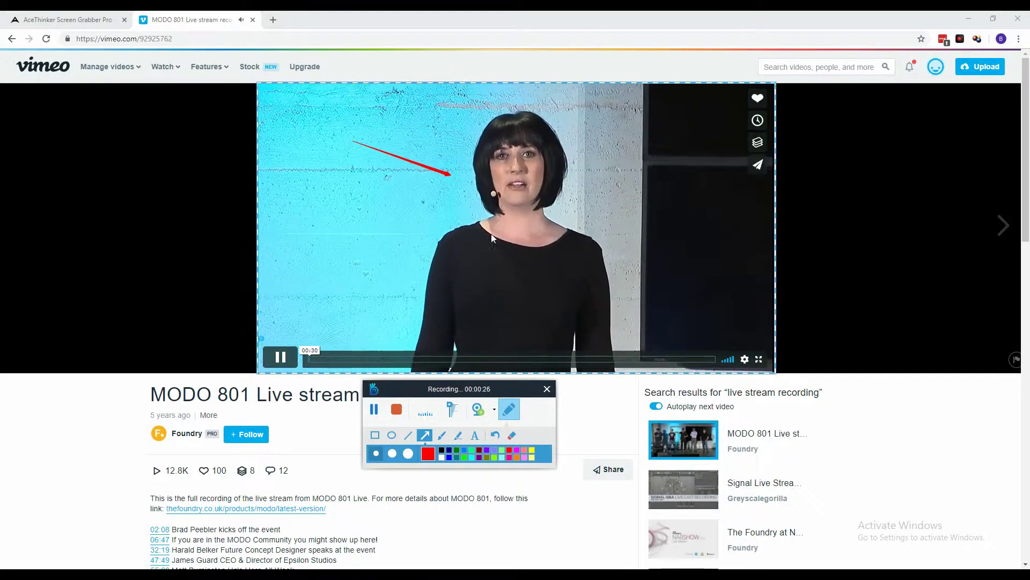
click(475, 434)
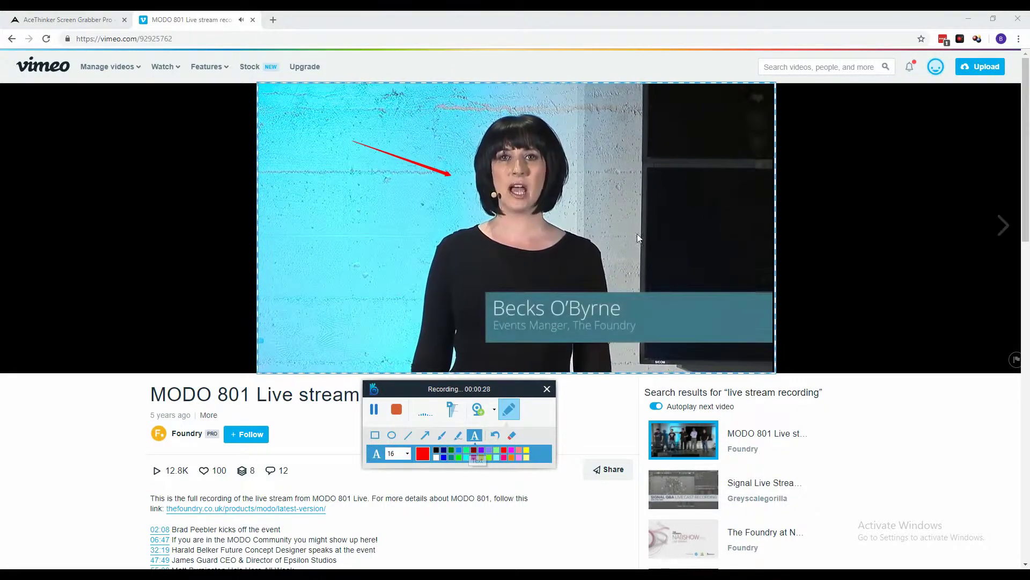
click(634, 166)
text(BBeck)
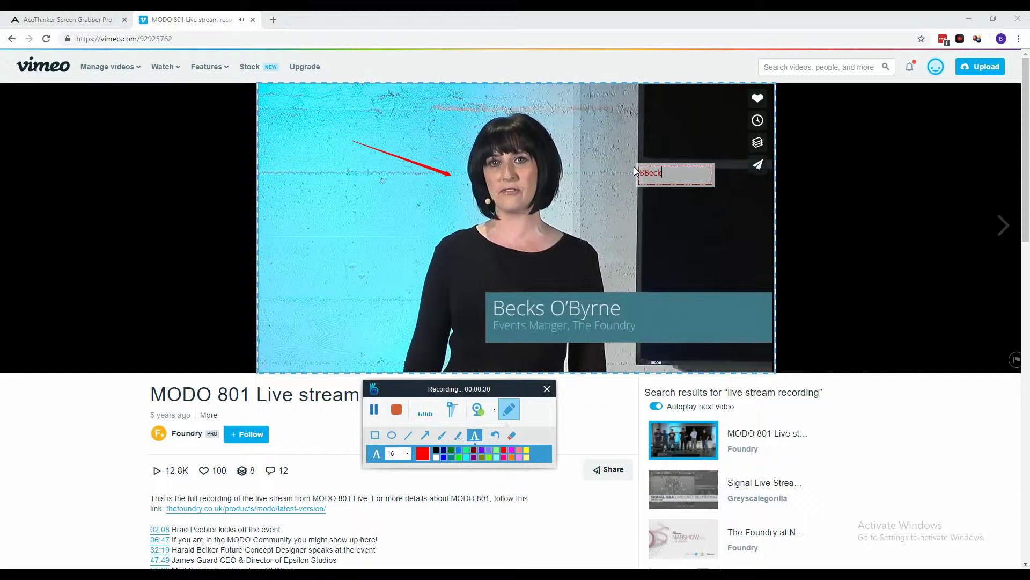
text(s!)
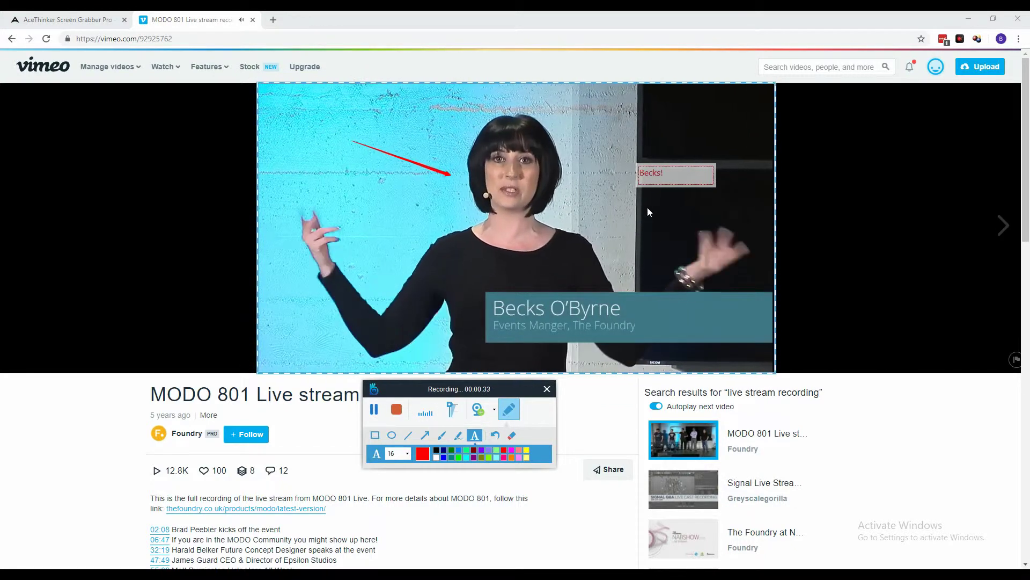
click(648, 212)
key(Escape)
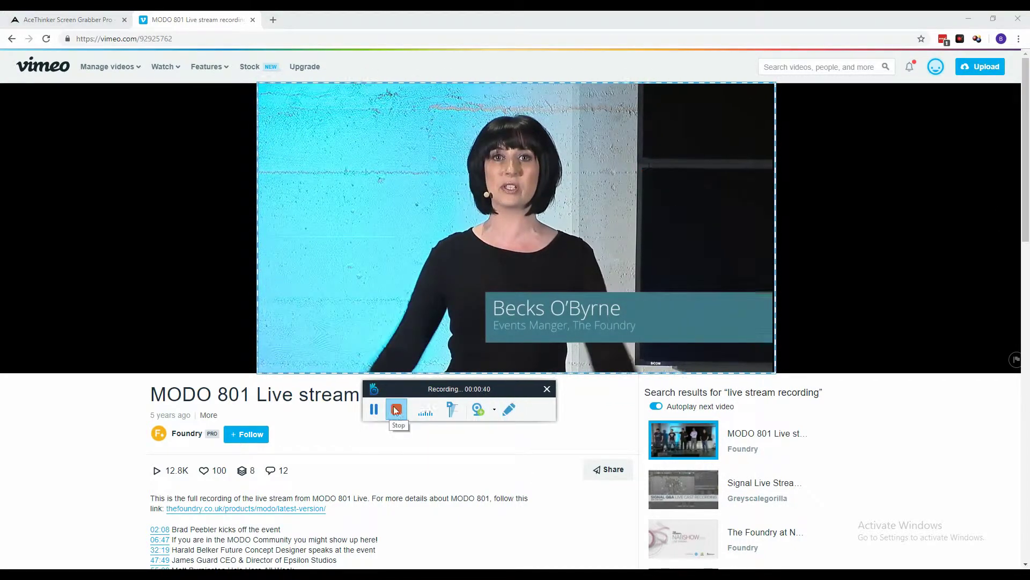
Stop and save the 41-second recording, play it back, and skip the MODO video forward.
click(396, 411)
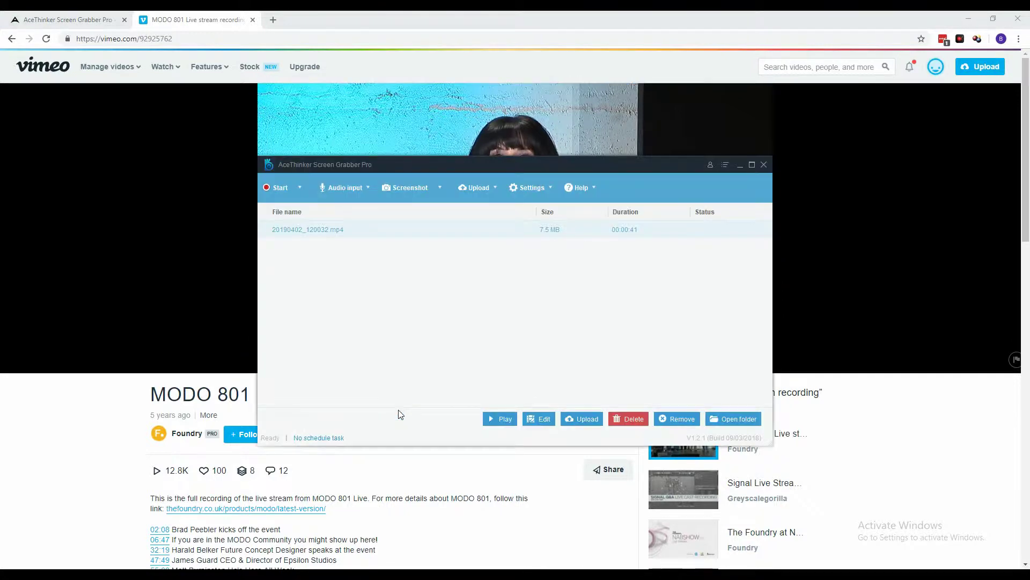
drag(476, 175, 464, 93)
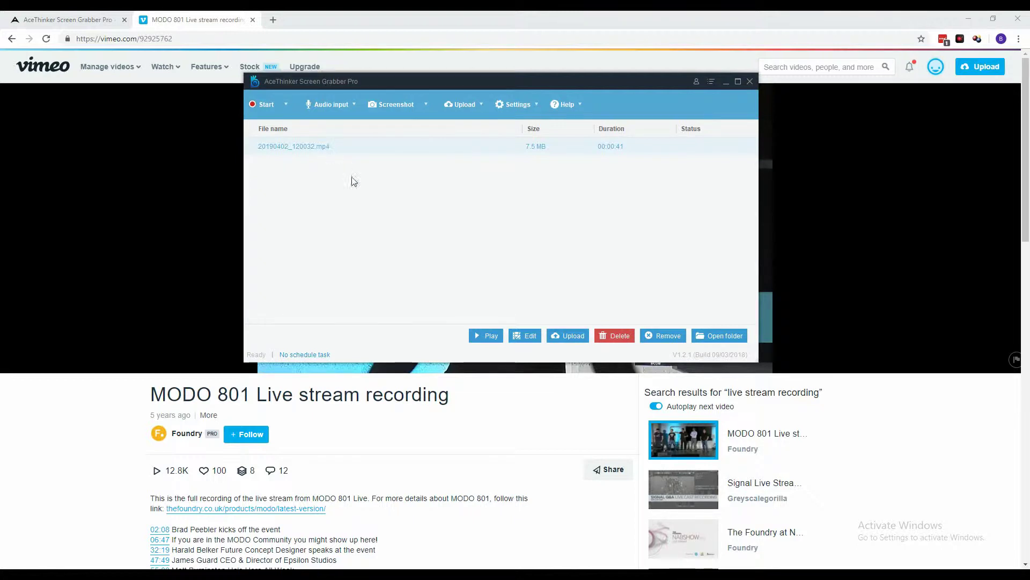
click(474, 335)
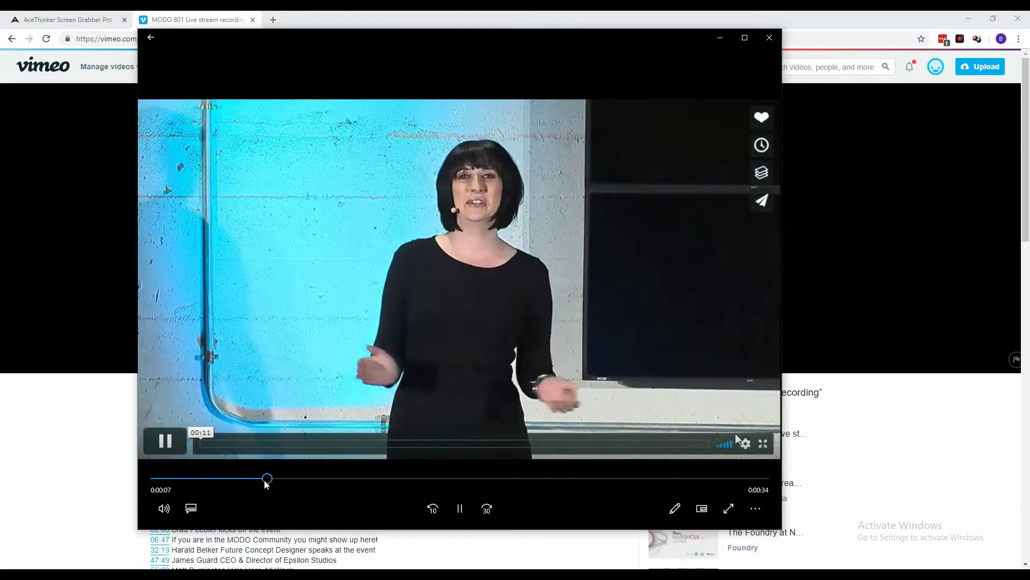
drag(265, 483, 520, 500)
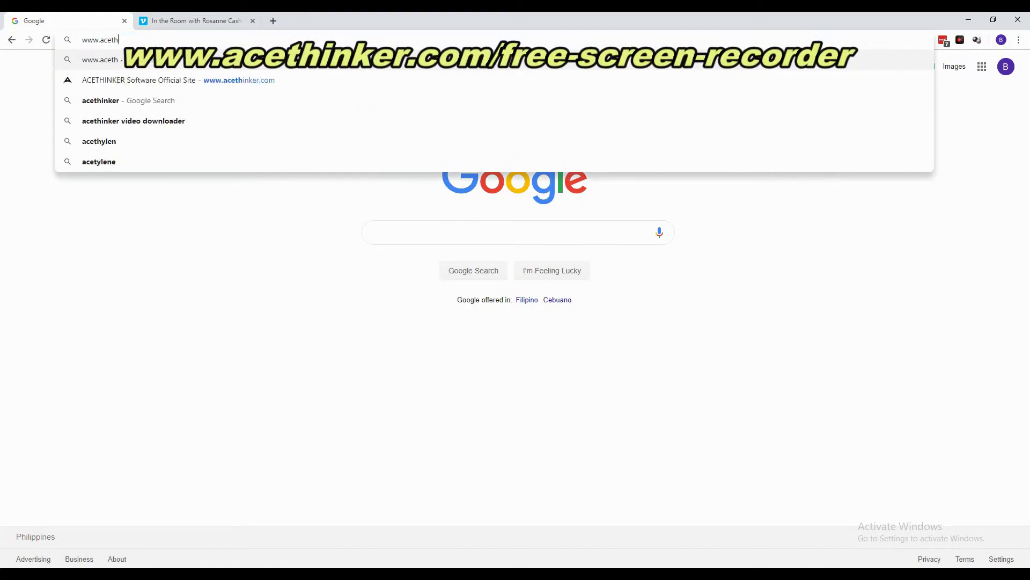
text(inker.com/free-screen-recorde)
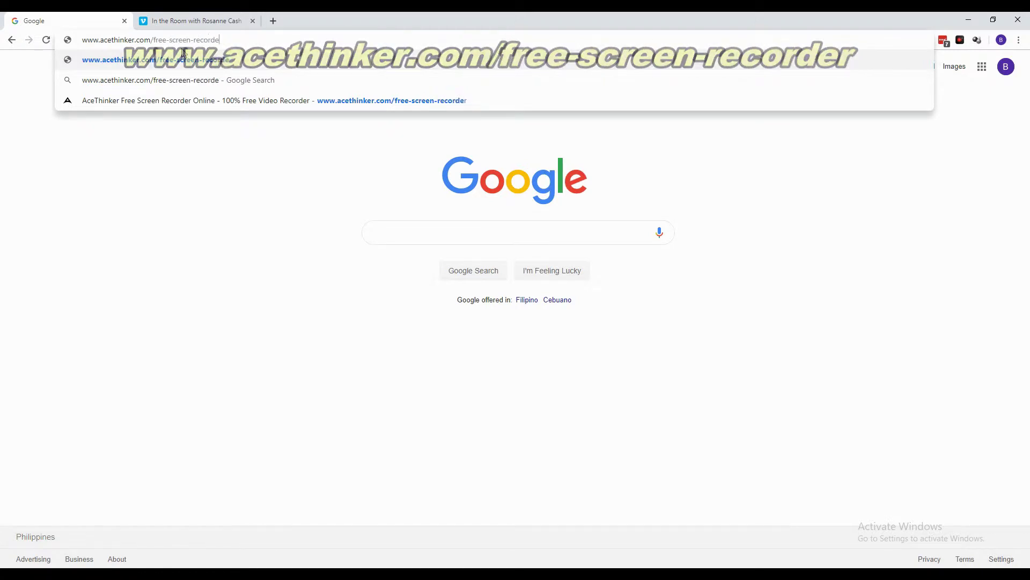
text(r)
Load acethinker.com/free-screen-recorder and launch its online recorder through the Apowersoft launcher.
key(Return)
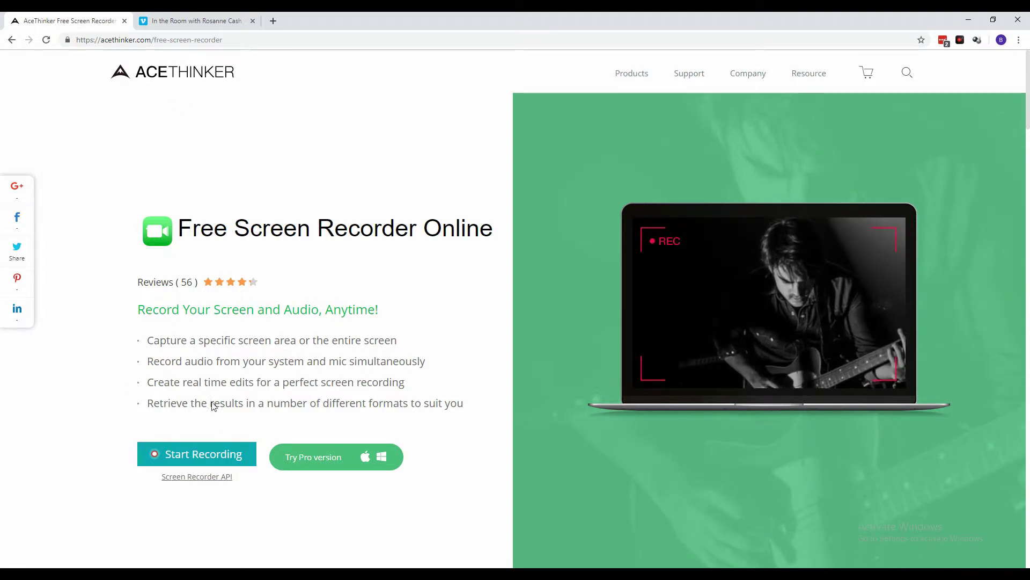
click(217, 457)
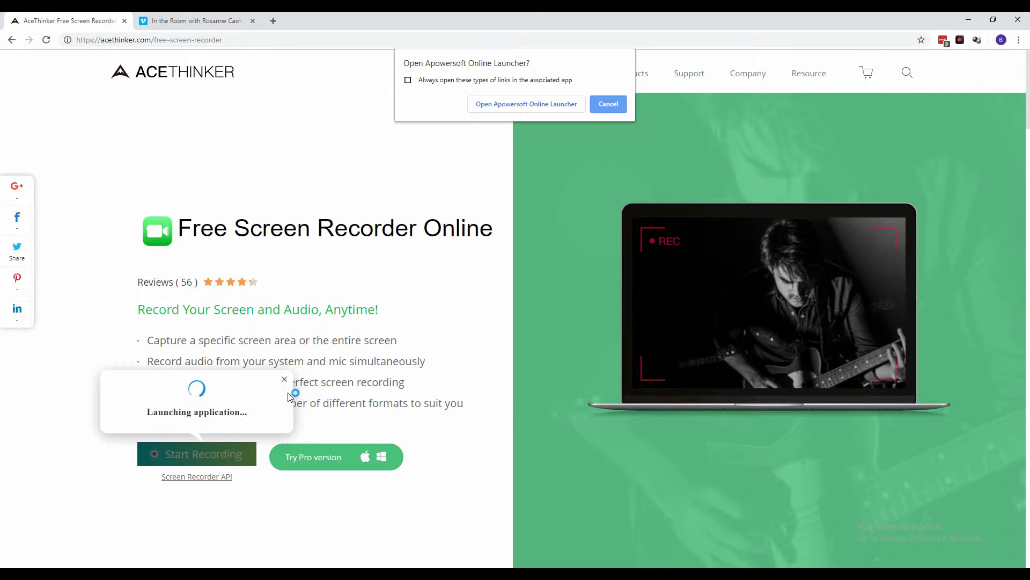
click(507, 110)
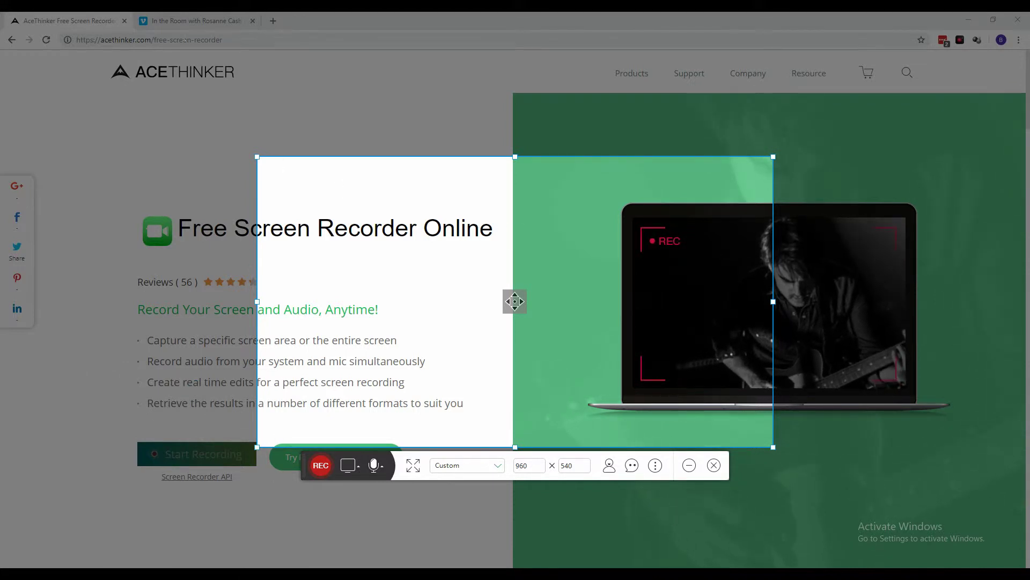
On the Rosanne Cash Vimeo tab, narrow the capture frame to 720×540 around the player.
click(181, 17)
mouse_move(209, 68)
mouse_move(515, 242)
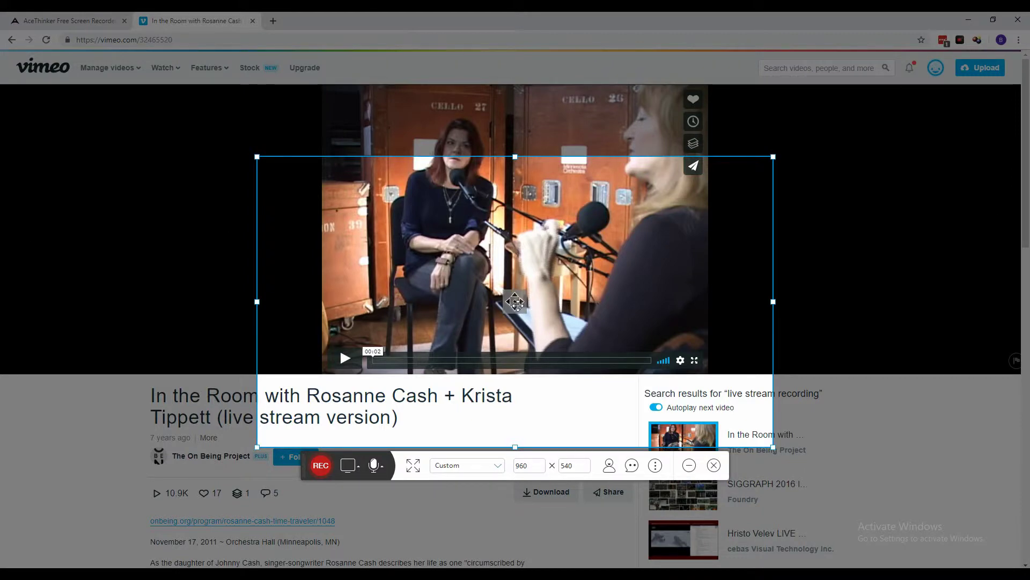
drag(516, 302, 526, 230)
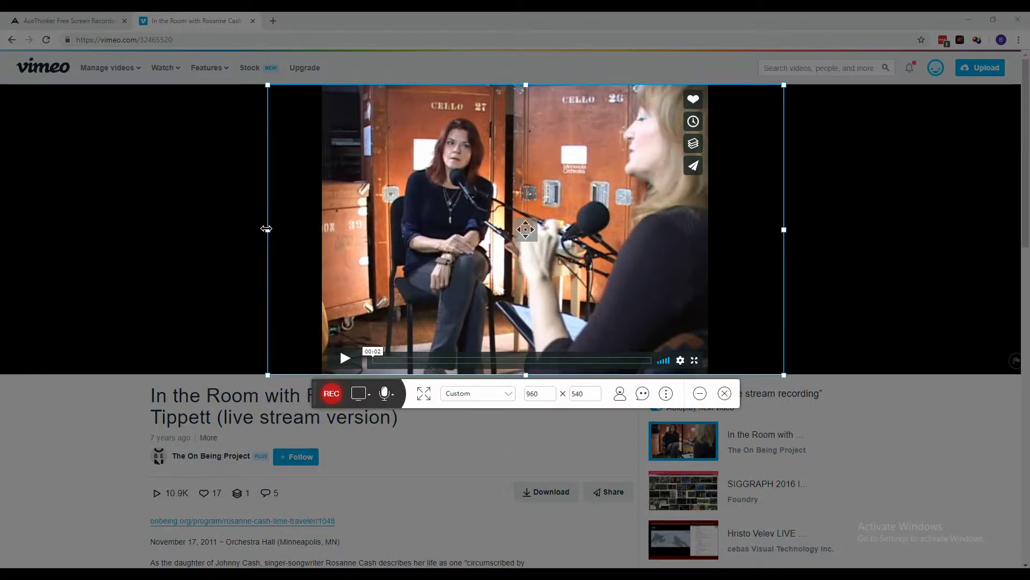
drag(267, 229, 322, 229)
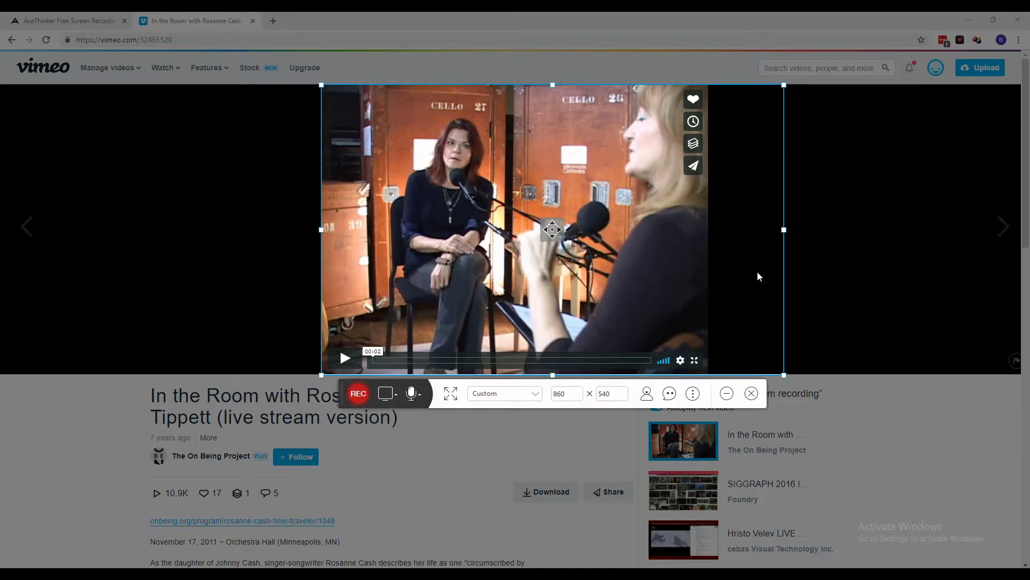
drag(790, 229, 710, 229)
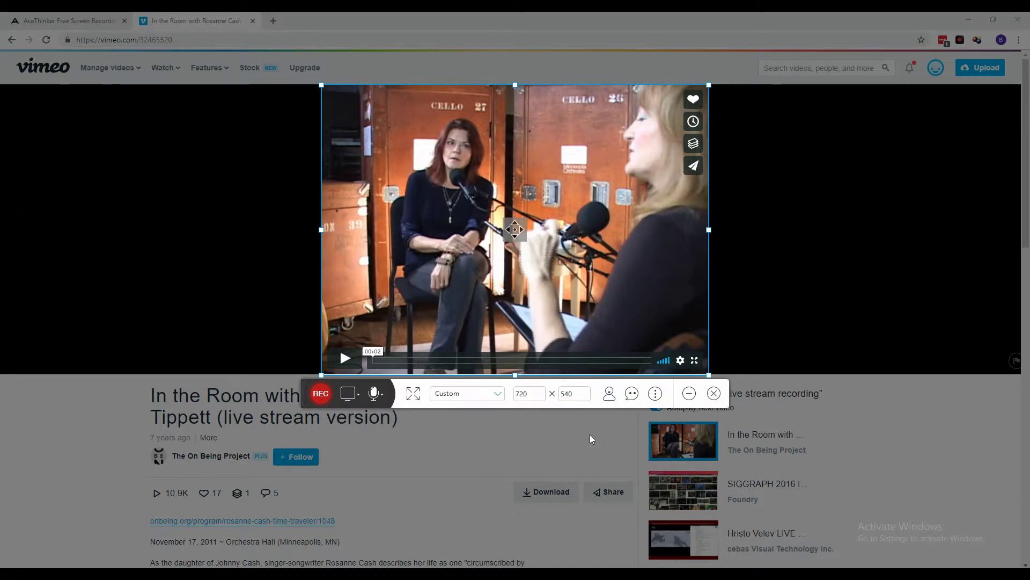
Start recording the framed area and play the Rosanne Cash video.
click(320, 394)
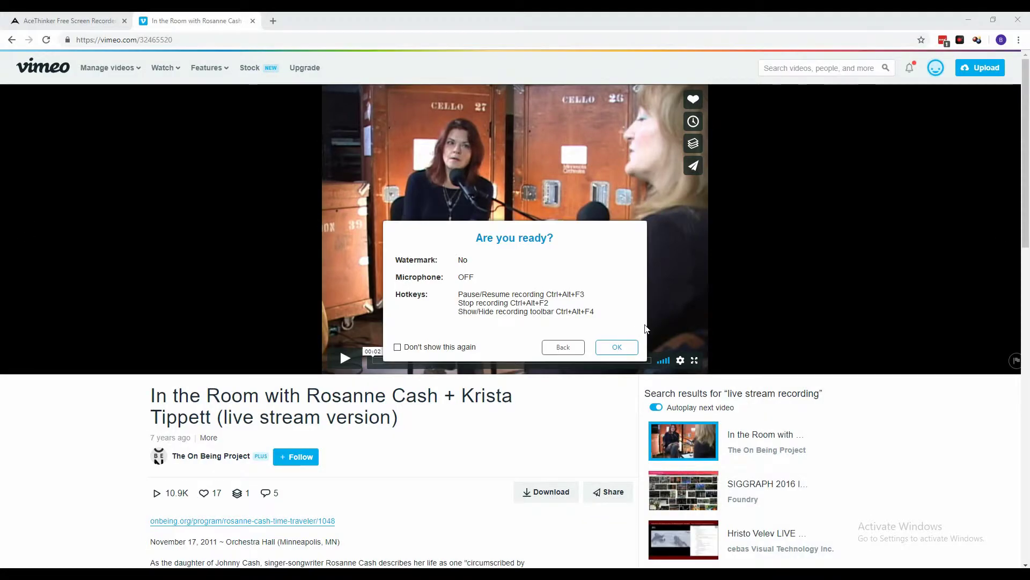
click(617, 346)
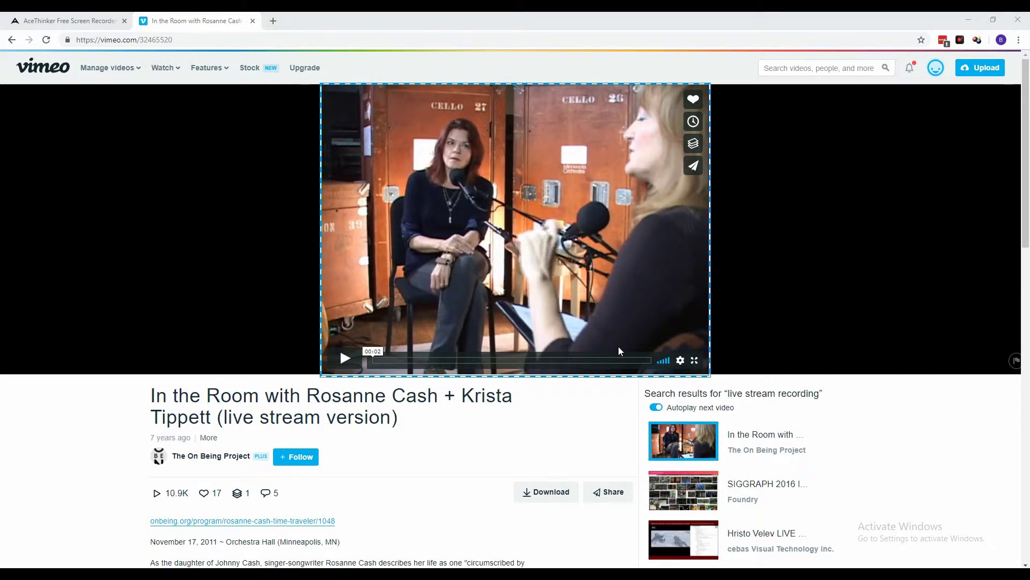
mouse_move(344, 359)
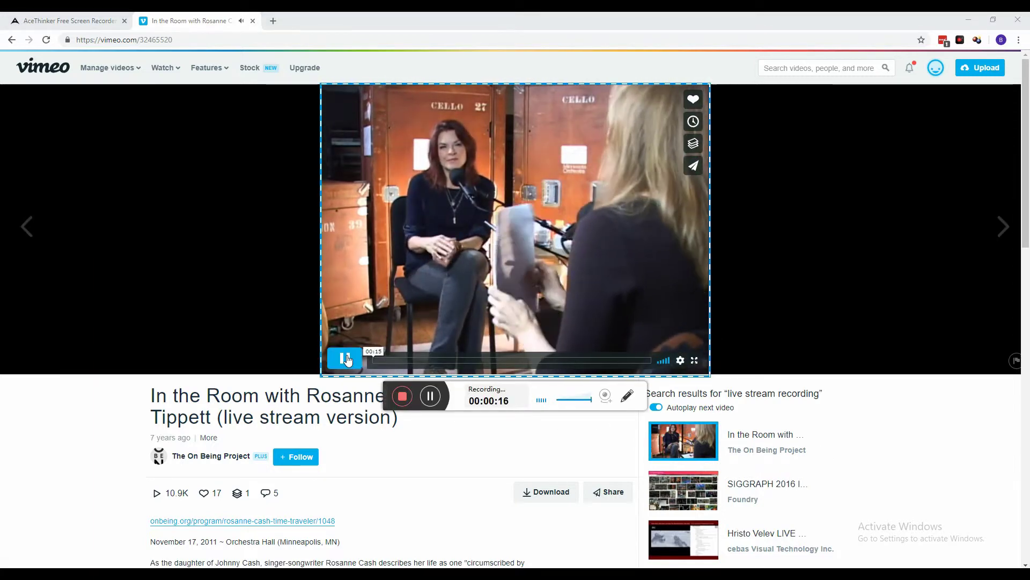
click(346, 359)
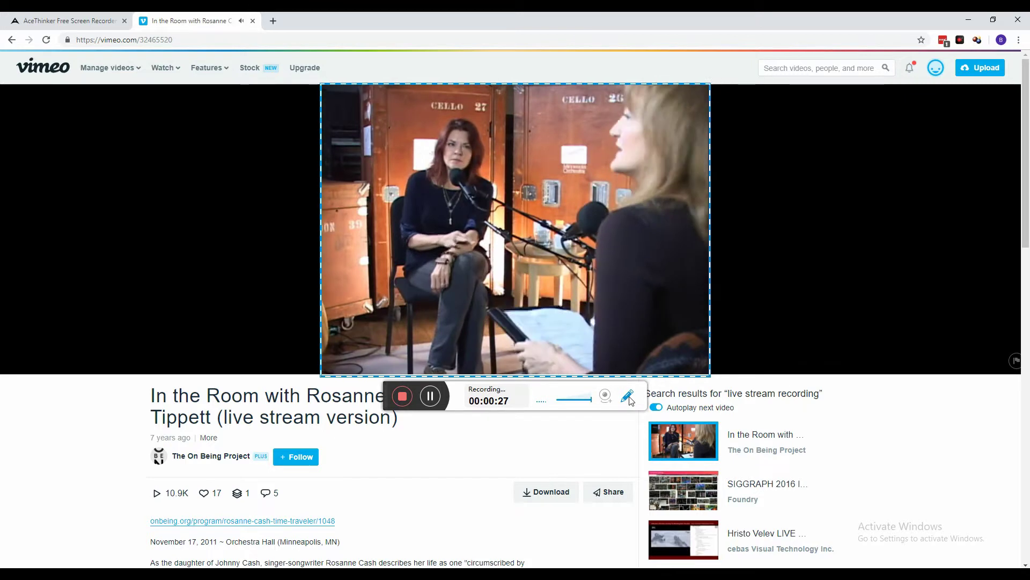
Mark the woman with a red rectangle and red arrow, then close the annotation tools.
click(626, 394)
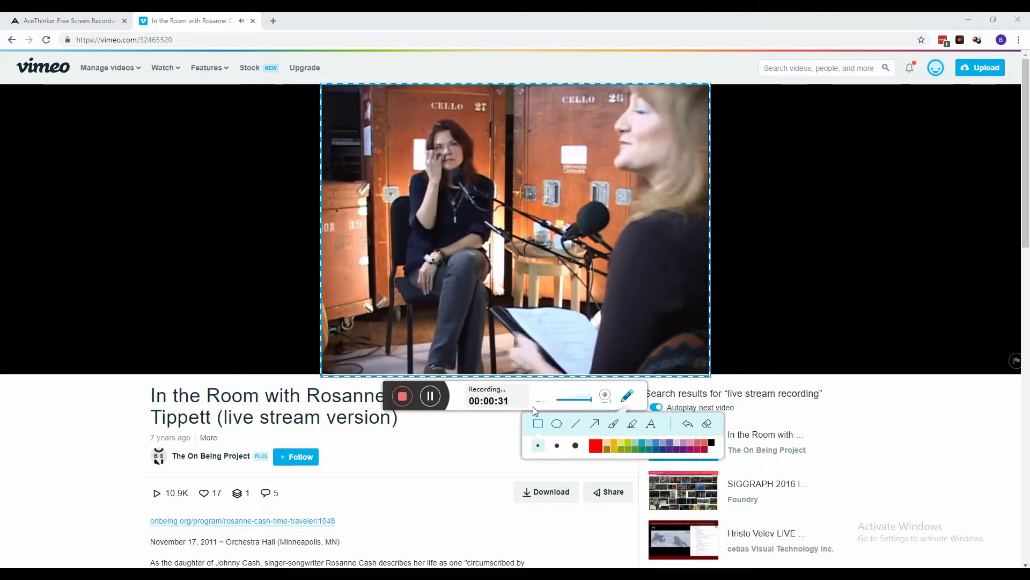
click(538, 423)
drag(381, 107, 518, 209)
click(594, 423)
drag(330, 230, 376, 211)
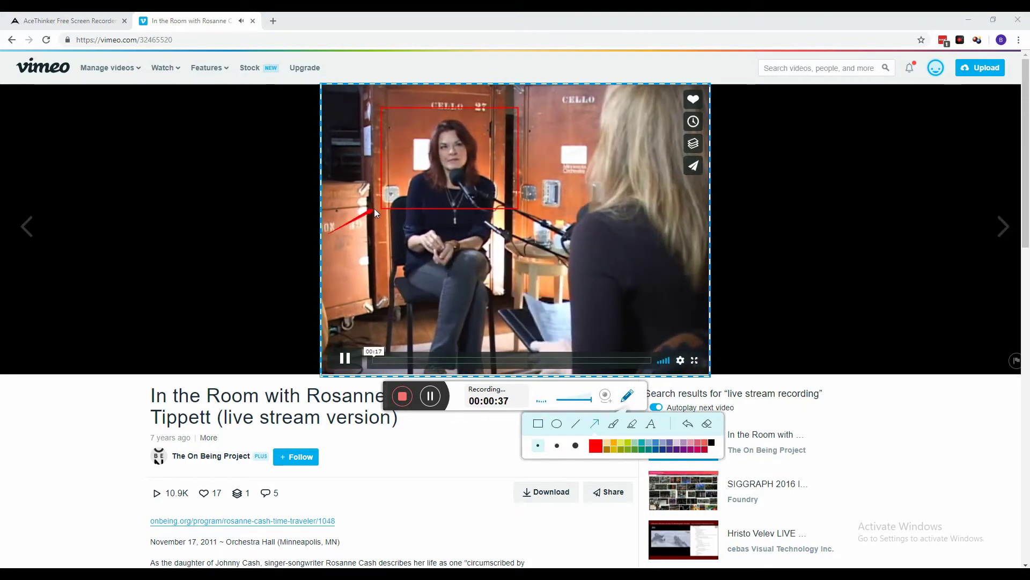
click(627, 395)
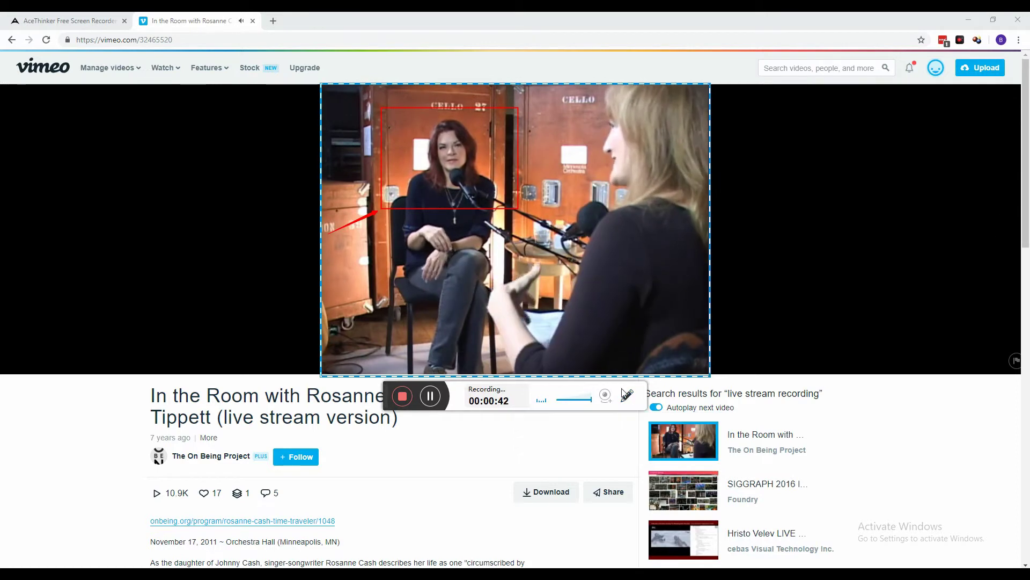
Stop recording, save the clip as video file 20190402_133631.mp4, and open its folder.
click(404, 399)
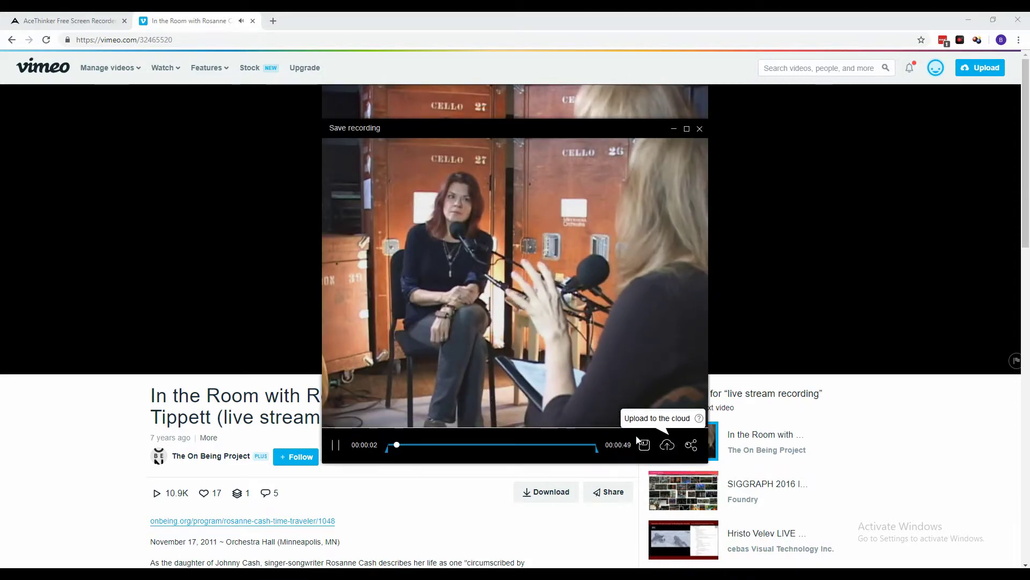
click(335, 445)
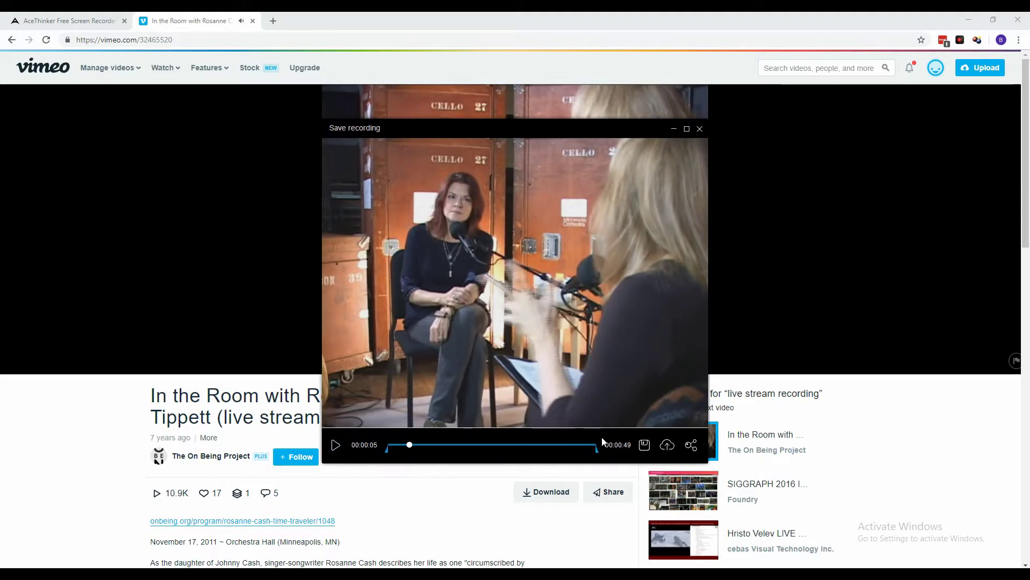
click(643, 445)
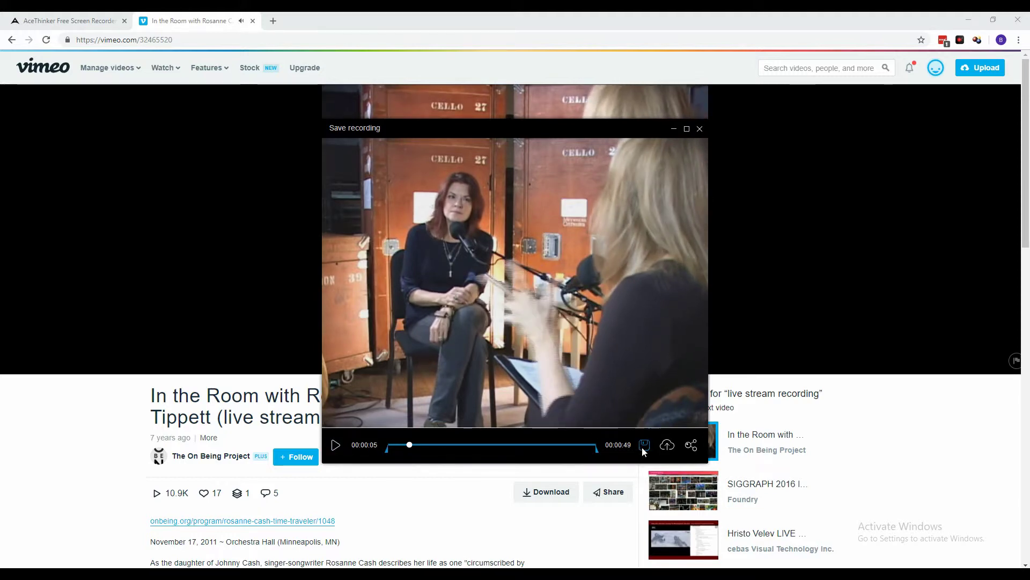
click(561, 364)
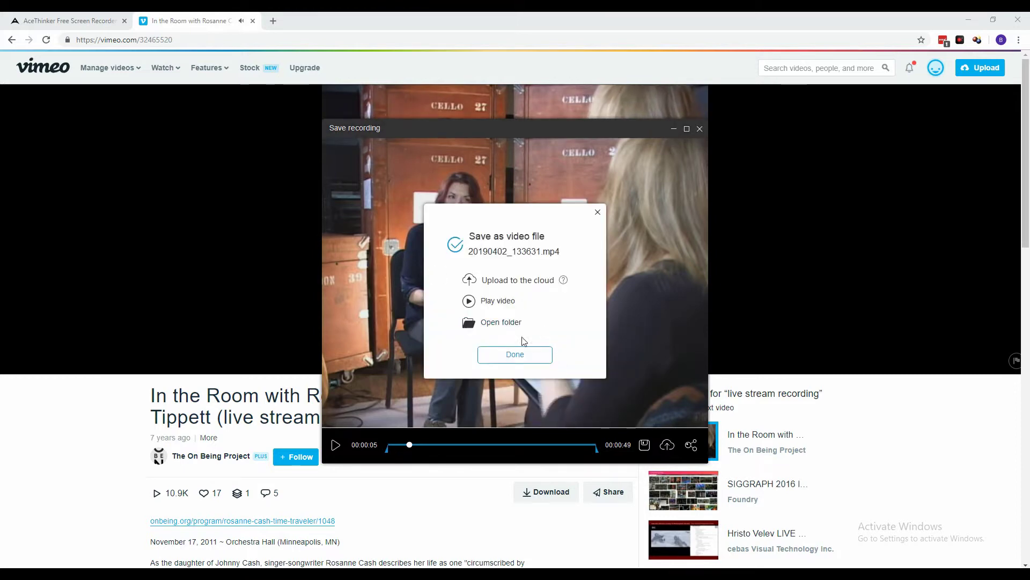
click(476, 325)
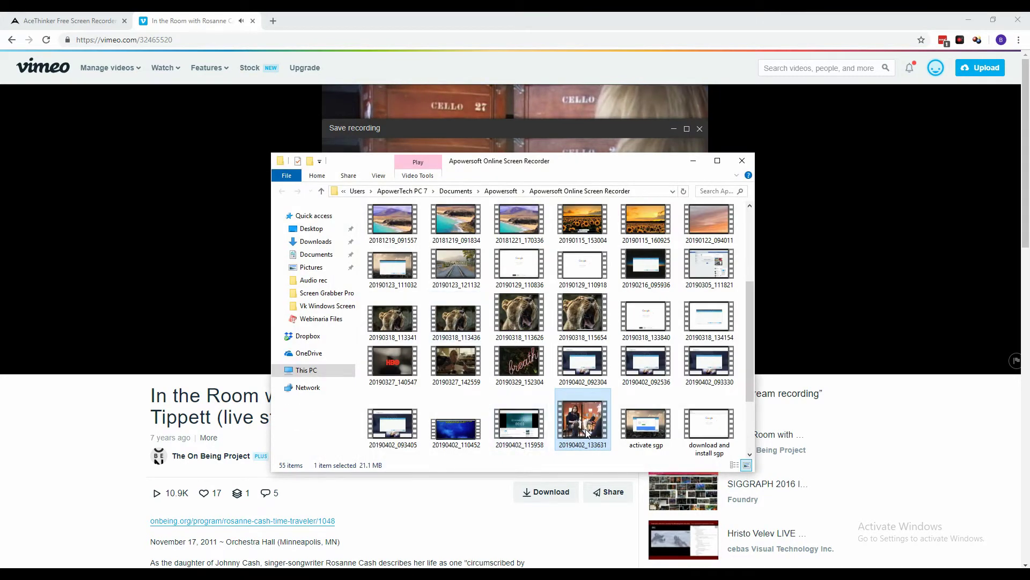